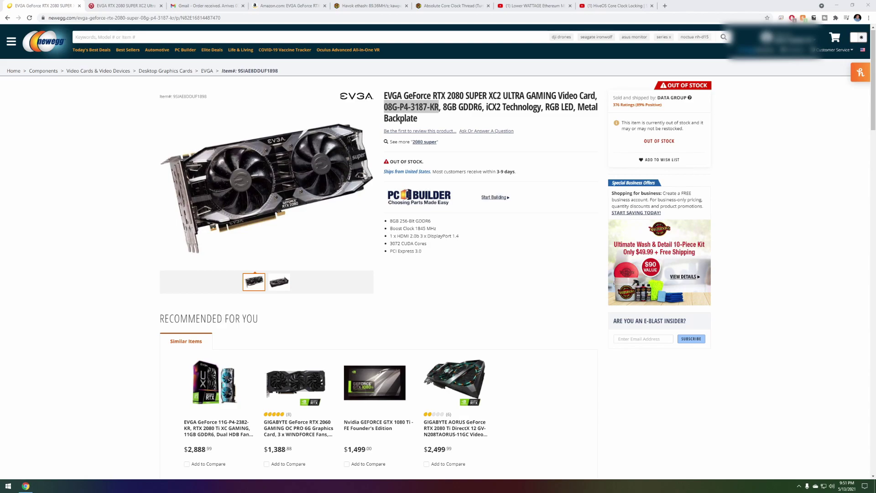
{"action": "left_click", "coordinate": [579, 299]}
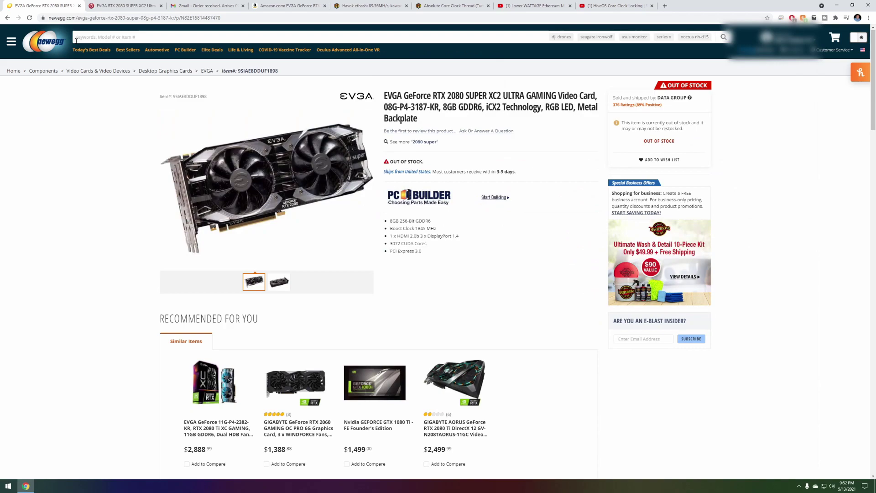
Scroll the XC2 Ultra's TechPowerUp specs to its retail-boards row: 1845 MHz boost, 270 mm, triple-slot.
{"action": "left_click", "coordinate": [109, 10]}
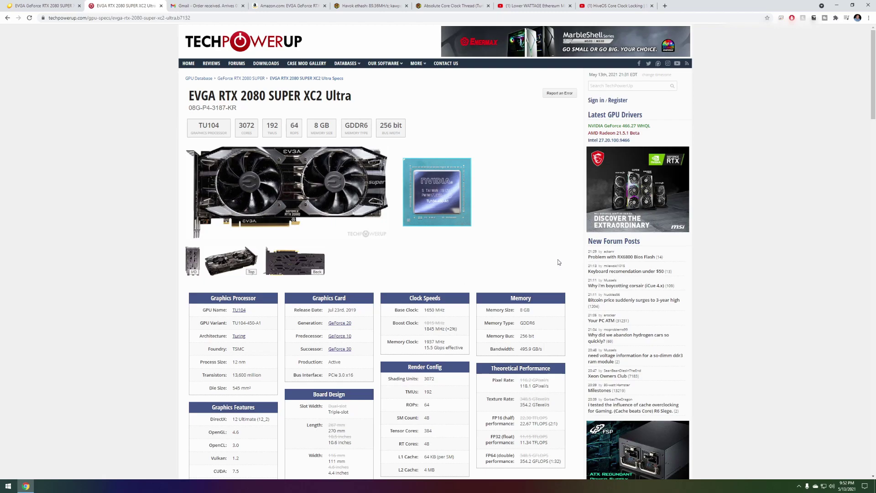
{"action": "scroll", "coordinate": [558, 260], "scroll_direction": "down", "scroll_amount": 3}
{"action": "scroll", "coordinate": [559, 262], "scroll_direction": "down", "scroll_amount": 6}
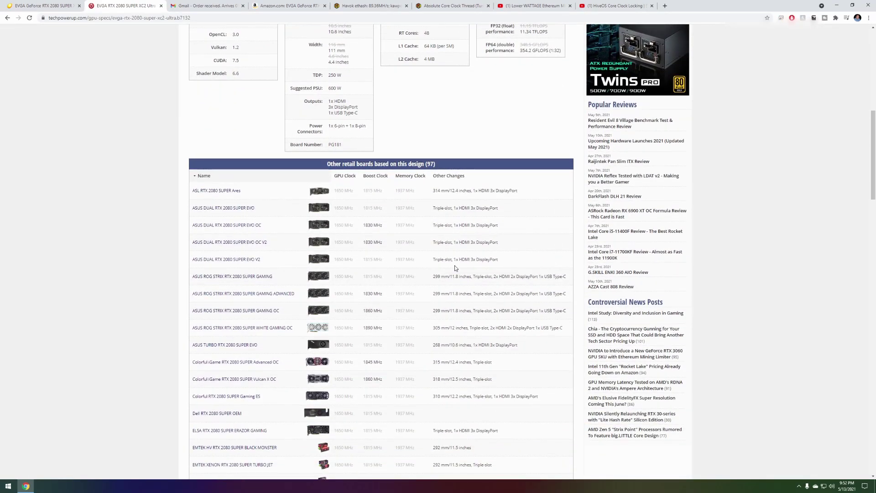
{"action": "scroll", "coordinate": [455, 267], "scroll_direction": "down", "scroll_amount": 2}
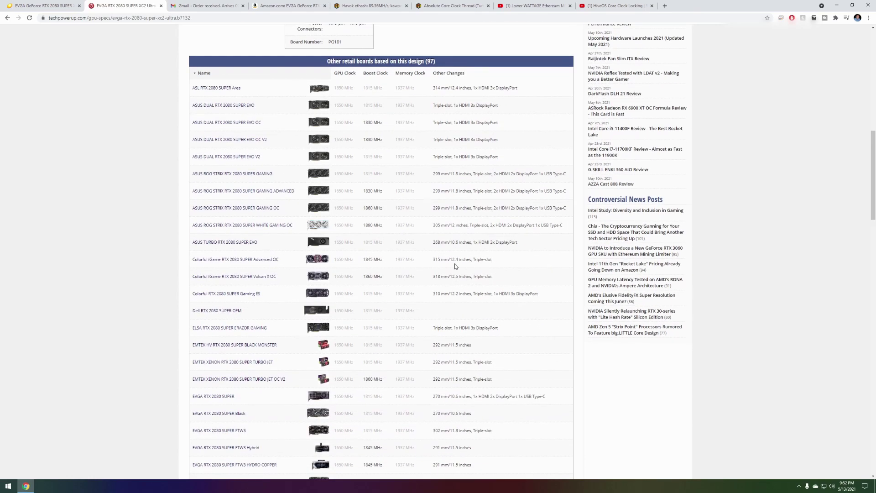
{"action": "scroll", "coordinate": [456, 263], "scroll_direction": "down", "scroll_amount": 4}
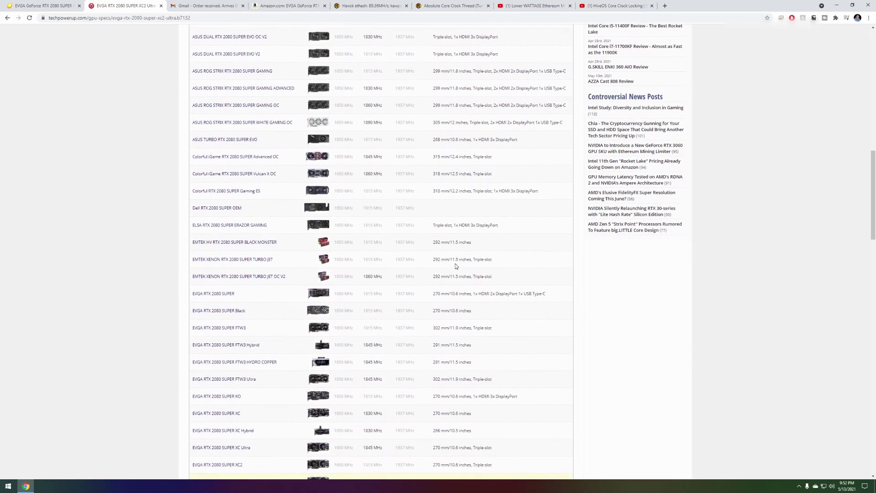
{"action": "scroll", "coordinate": [456, 263], "scroll_direction": "down", "scroll_amount": 3}
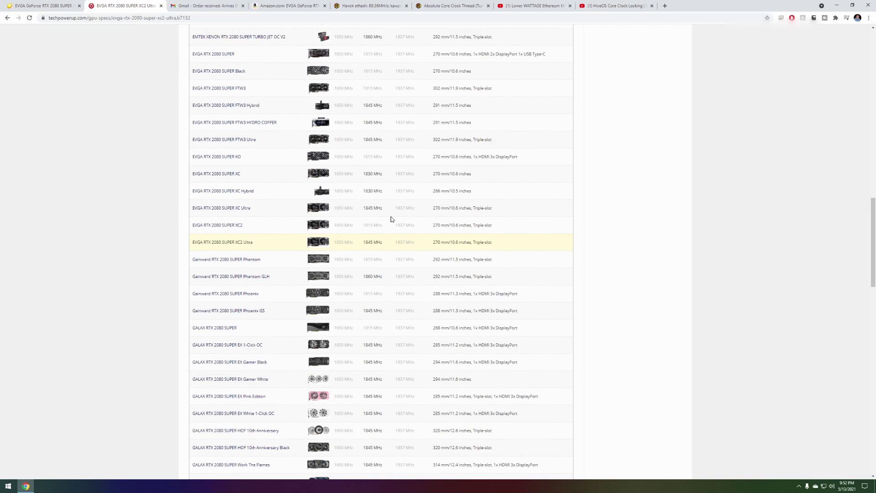
{"action": "scroll", "coordinate": [432, 212], "scroll_direction": "up", "scroll_amount": 1}
{"action": "scroll", "coordinate": [456, 228], "scroll_direction": "up", "scroll_amount": 9}
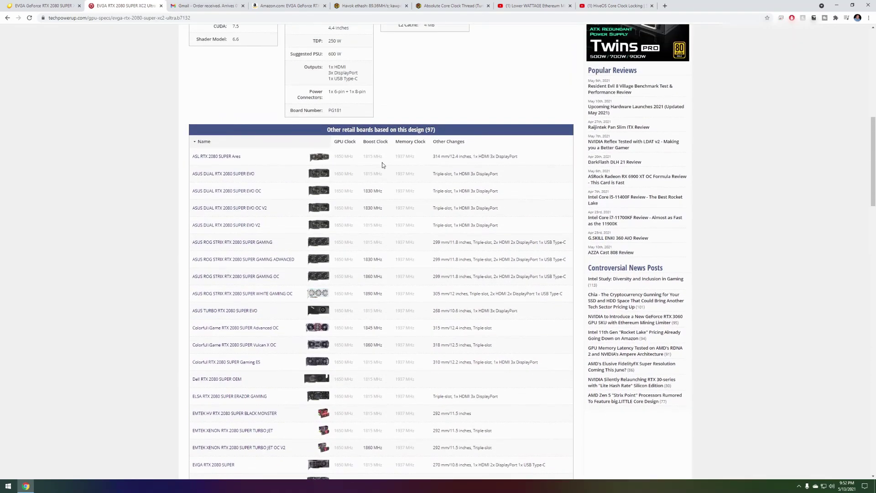
{"action": "scroll", "coordinate": [457, 282], "scroll_direction": "down", "scroll_amount": 7}
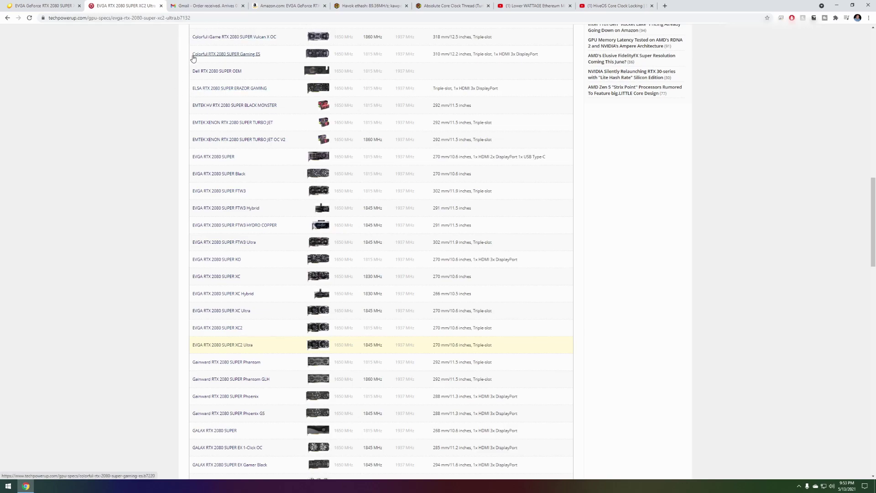
Show the Walmart order email for the EVGA RTX 2080 Super XC Ultra Gaming at $754.99.
{"action": "left_click", "coordinate": [203, 10]}
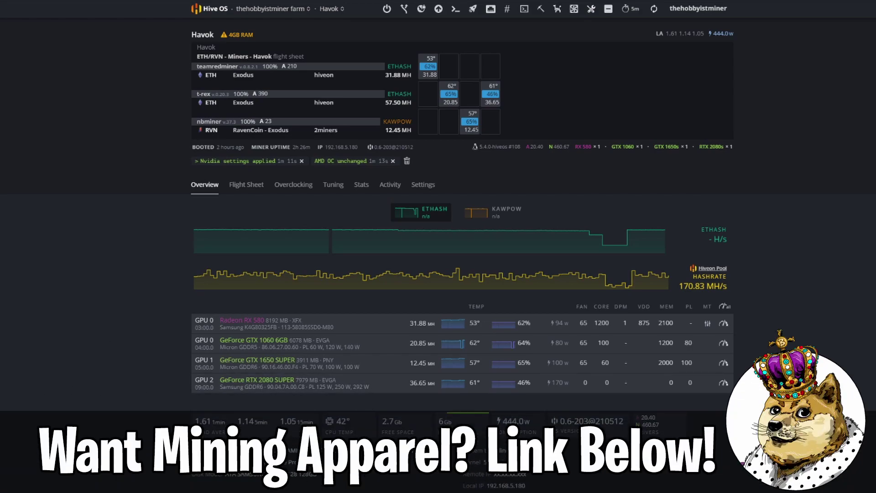
Reload the Havok rig page so the RTX 2080 SUPER reads 36.66 MH at 170 W.
{"action": "key", "text": "F5"}
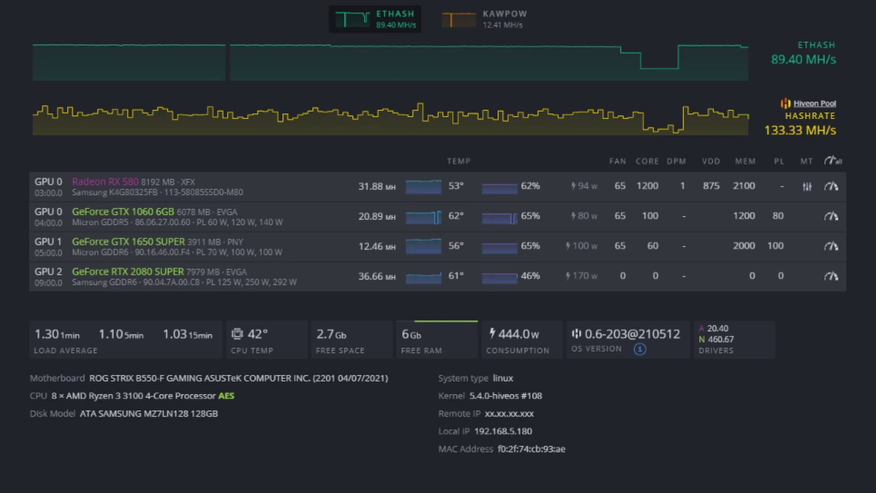
Launch Calculator beside the GPU list and compute 1700 ÷ 36.66 (46.372…).
{"action": "key", "text": "super"}
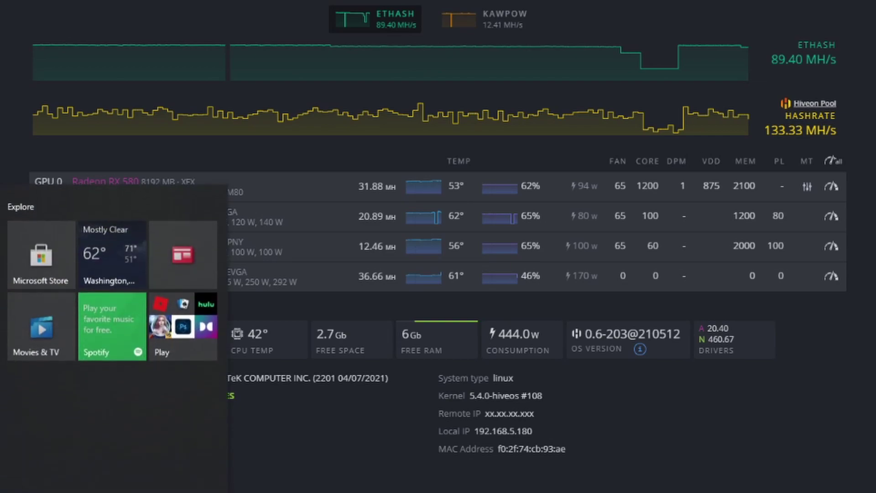
{"action": "key", "text": "super"}
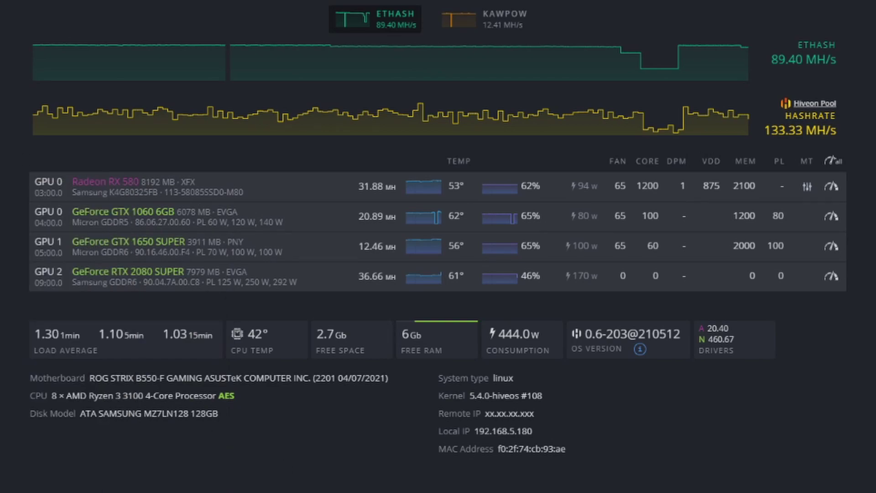
{"action": "key", "text": "super"}
{"action": "type", "text": "env"}
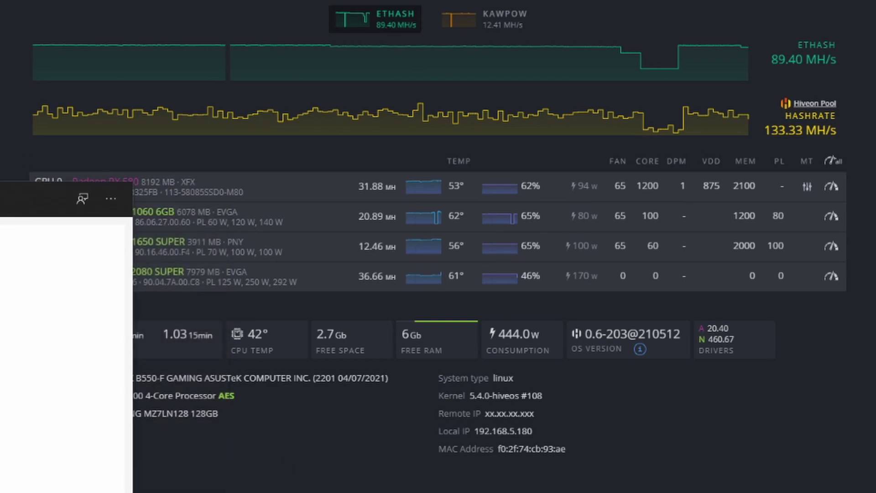
{"action": "key", "text": "Return"}
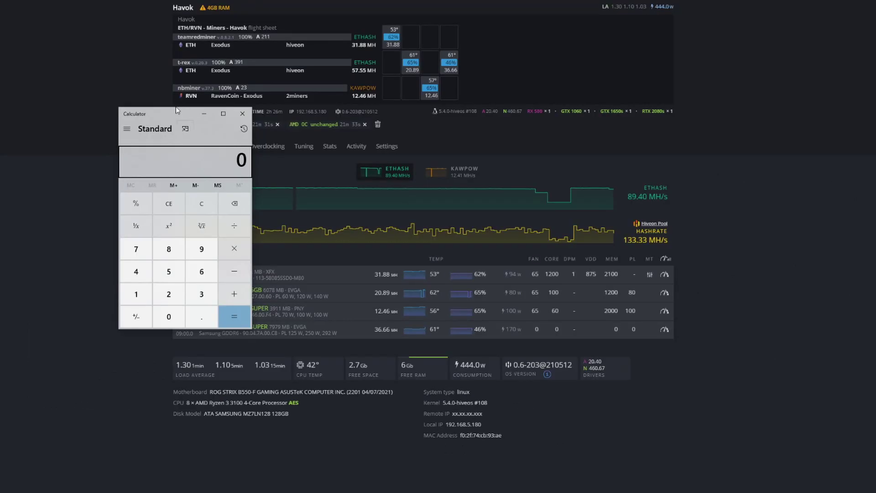
{"action": "left_click_drag", "start_coordinate": [167, 129], "coordinate": [773, 141]}
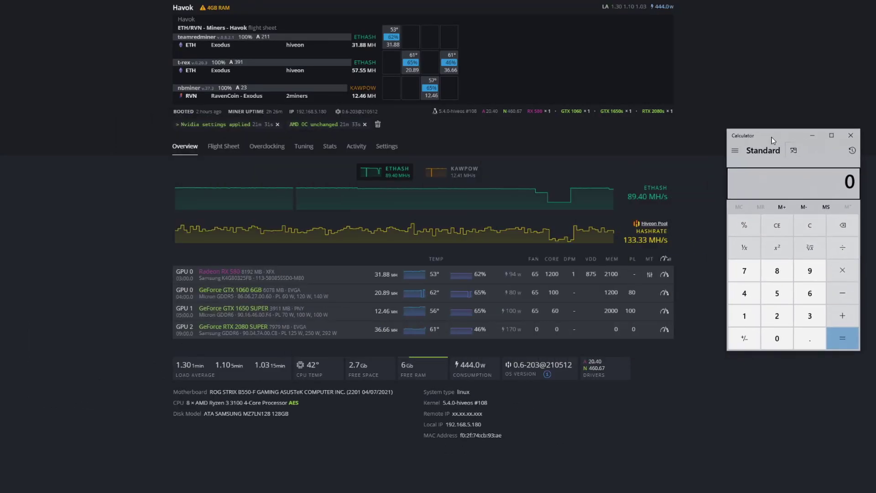
{"action": "type", "text": "1700 ÷/36.66"}
{"action": "key", "text": "Return"}
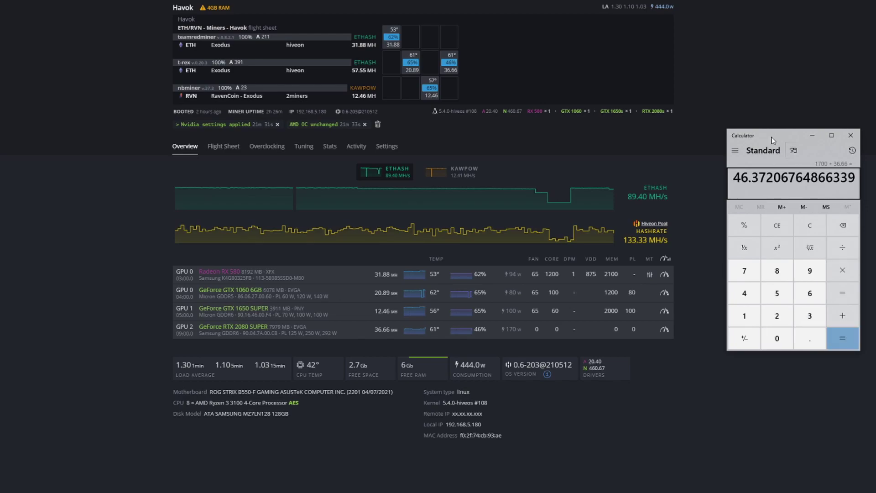
Multiply the 46.372… result by 36.66 to confirm it returns 1,700.
{"action": "left_click_drag", "start_coordinate": [774, 140], "coordinate": [778, 142]}
{"action": "double_click", "coordinate": [744, 181]}
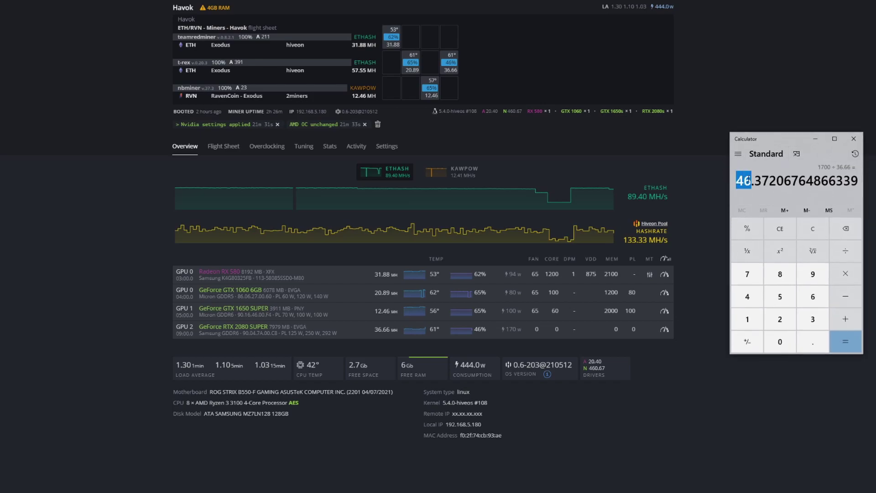
{"action": "left_click", "coordinate": [755, 185]}
{"action": "mouse_move", "coordinate": [769, 181]}
{"action": "left_mouse_down"}
{"action": "mouse_move", "coordinate": [735, 182]}
{"action": "mouse_move", "coordinate": [753, 181]}
{"action": "left_mouse_up"}
{"action": "left_click", "coordinate": [748, 182]}
{"action": "key", "text": "asterisk"}
{"action": "type", "text": "36.66"}
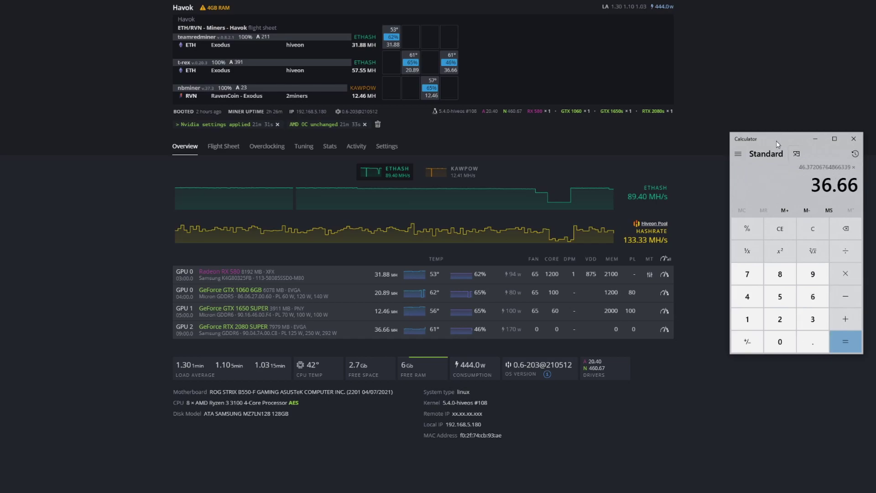
{"action": "key", "text": "Return"}
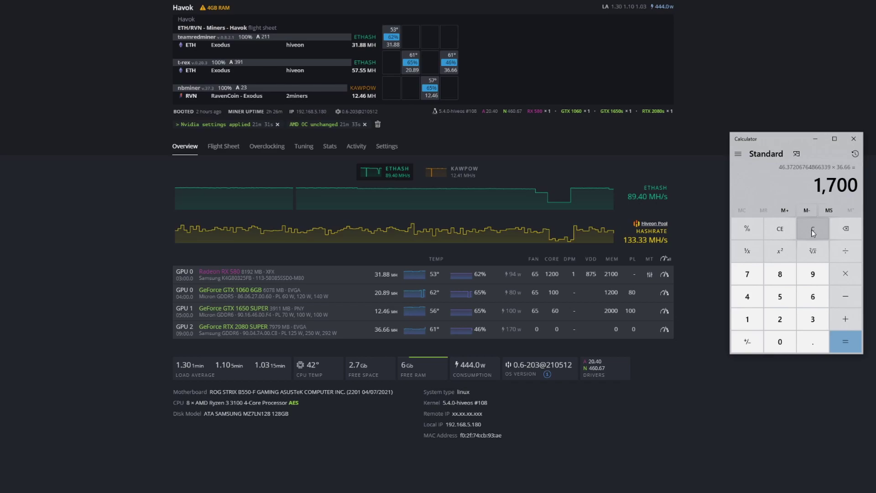
Compute 250 ÷ 31.88 (about 7.84 per MH for the RX 580), then close Calculator.
{"action": "left_click", "coordinate": [812, 230]}
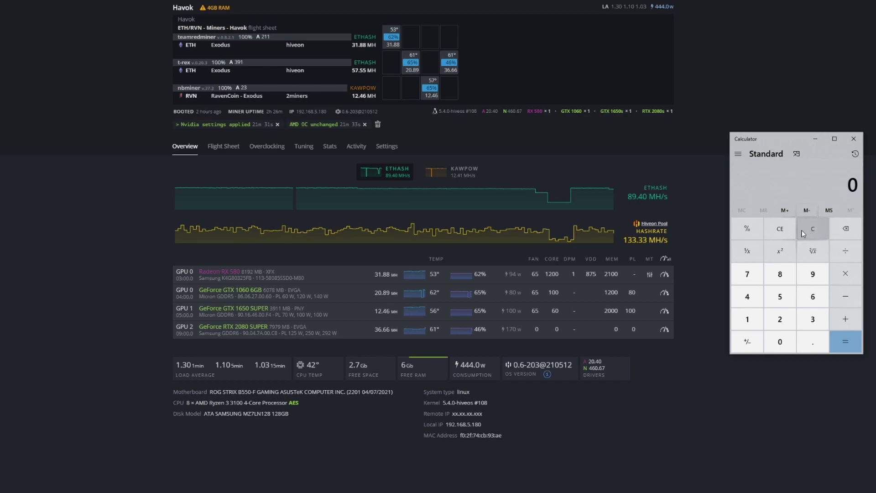
{"action": "type", "text": "250"}
{"action": "key", "text": "slash"}
{"action": "type", "text": "31.88"}
{"action": "key", "text": "Return"}
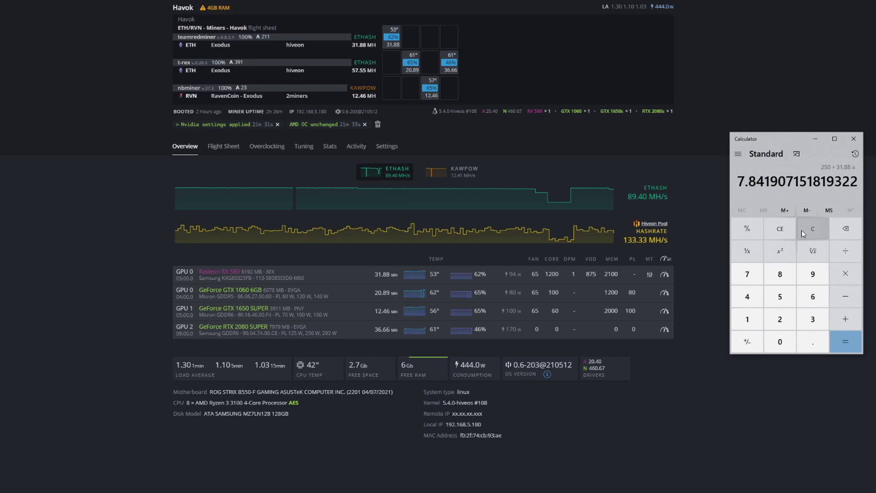
{"action": "left_click", "coordinate": [855, 140]}
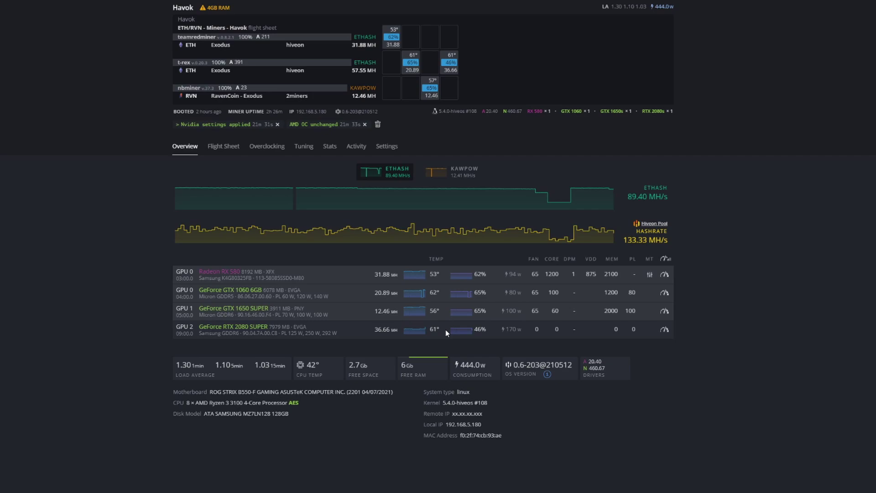
Apply a -100 core offset, 3200 memory, 65% fan and 125 W power limit to the RTX 2080 SUPER.
{"action": "left_click", "coordinate": [665, 330]}
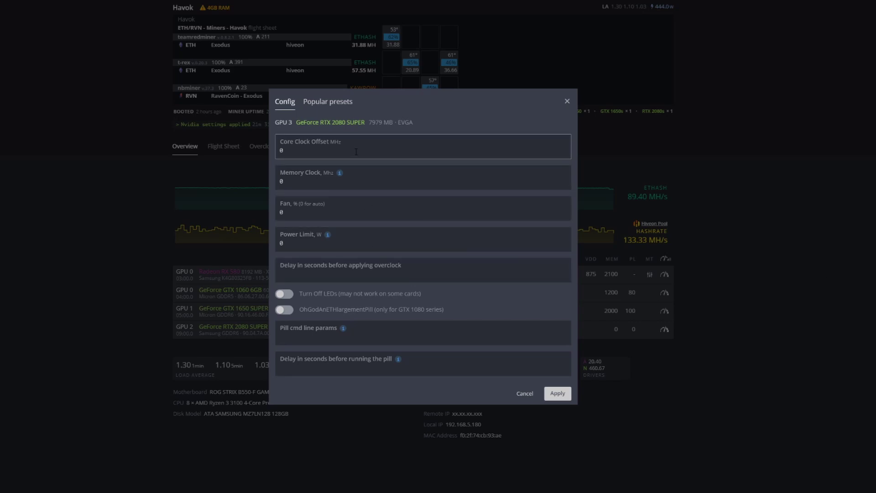
{"action": "key", "text": "BackSpace"}
{"action": "type", "text": "-100"}
{"action": "key", "text": "Tab"}
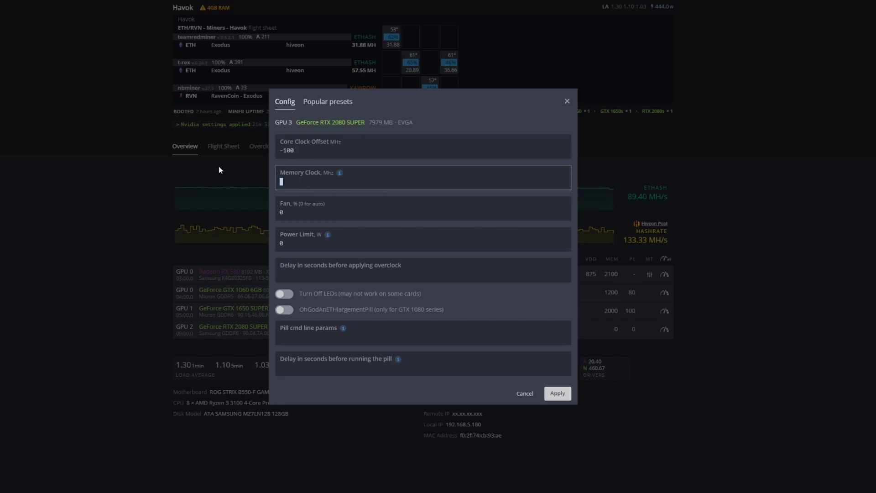
{"action": "type", "text": "3200"}
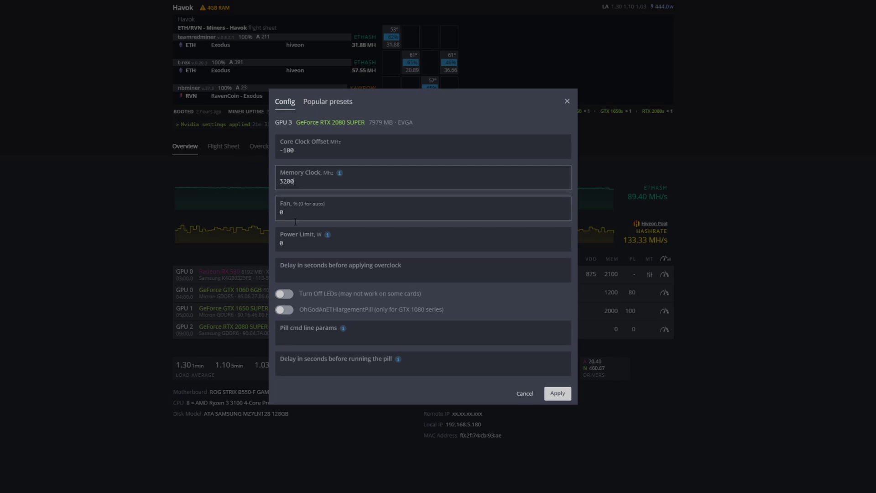
{"action": "key", "text": "Tab"}
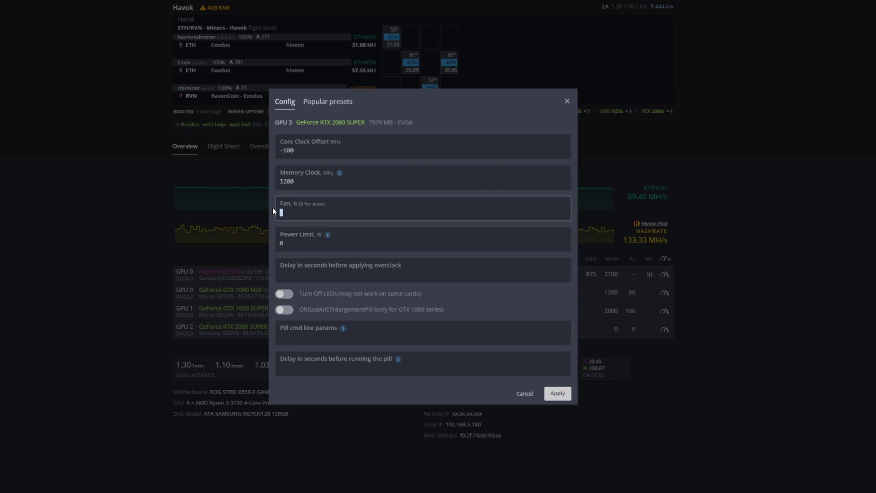
{"action": "key", "text": "Tab"}
{"action": "type", "text": "125"}
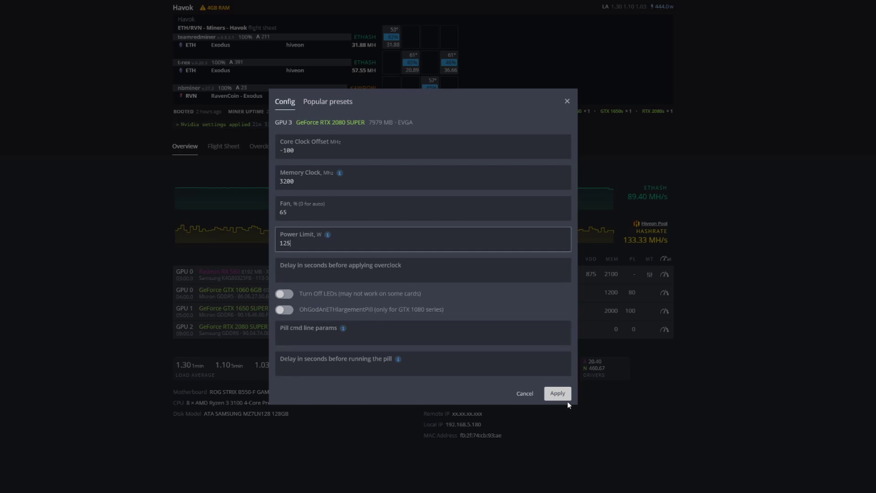
{"action": "left_click", "coordinate": [558, 393]}
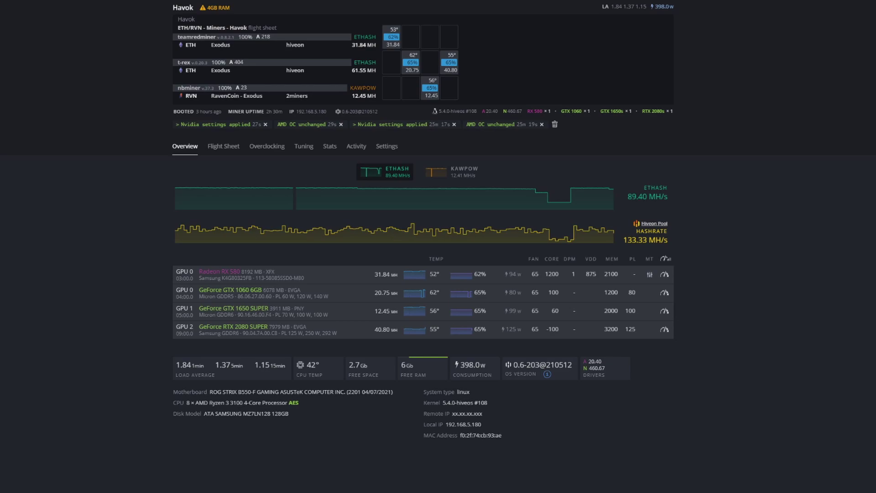
Refresh the dashboard to see the RTX 2080 SUPER at 45.23 MH and 124 W.
{"action": "key", "text": "F5"}
Launch Calculator and compute 1700 ÷ 45.23 (37.586).
{"action": "key", "text": "super"}
{"action": "type", "text": "calc"}
{"action": "key", "text": "Return"}
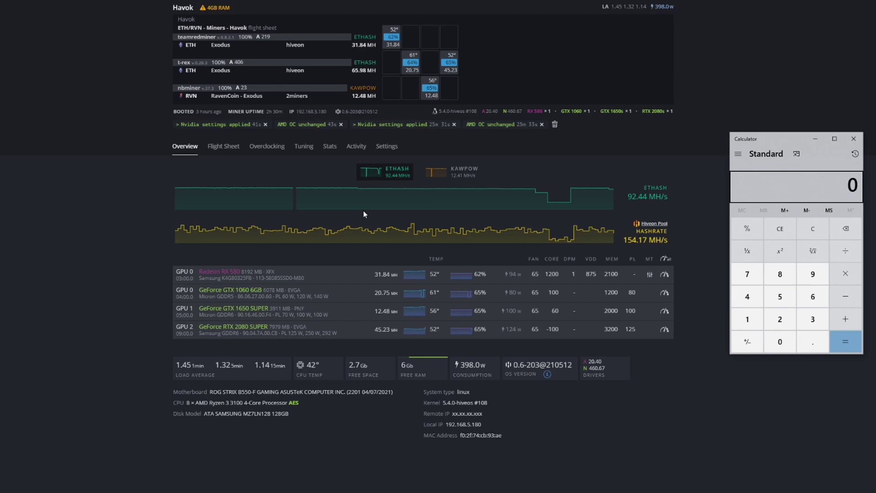
{"action": "key", "text": "4"}
{"action": "key", "text": "BackSpace"}
{"action": "key", "text": "1"}
{"action": "key", "text": "7"}
{"action": "key", "text": "1"}
{"action": "key", "text": "BackSpace"}
{"action": "key", "text": "0"}
{"action": "key", "text": "0"}
{"action": "key", "text": "plus"}
{"action": "type", "text": "45.23"}
{"action": "key", "text": "Return"}
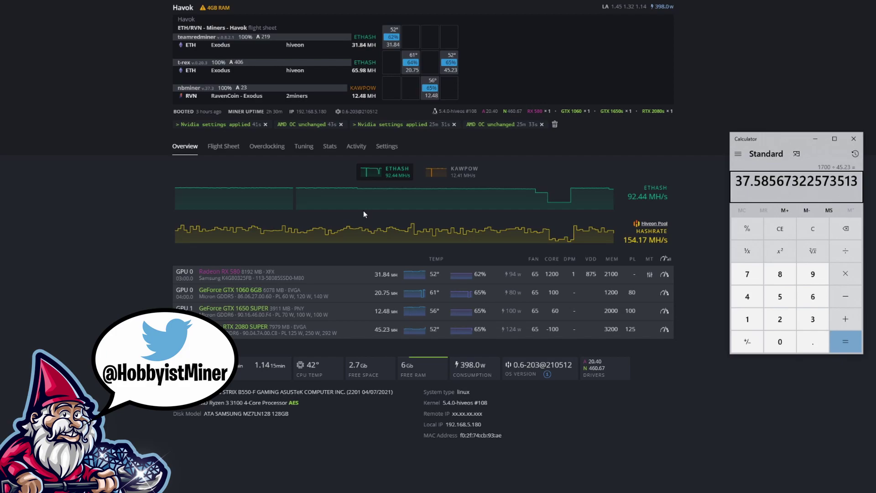
Clear it and compute 800 ÷ 45.23 (about 17.69).
{"action": "left_click", "coordinate": [815, 229]}
{"action": "type", "text": "800"}
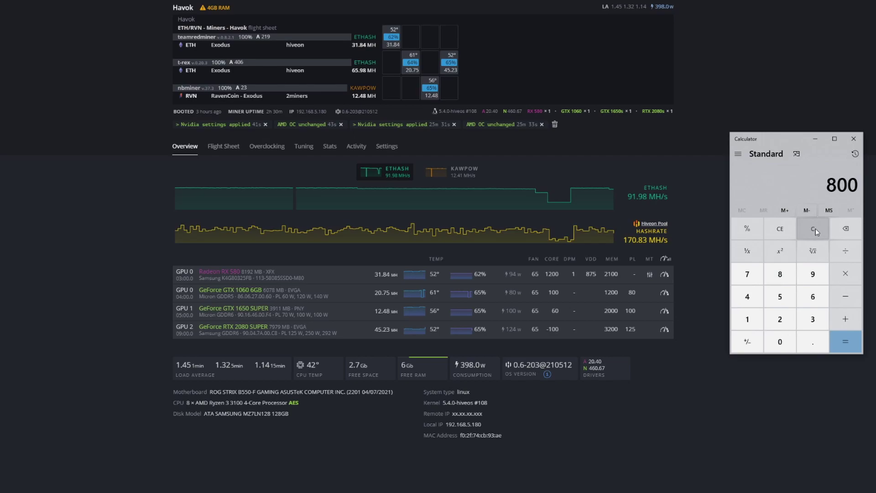
{"action": "key", "text": "slash"}
{"action": "type", "text": "45.23"}
{"action": "key", "text": "Return"}
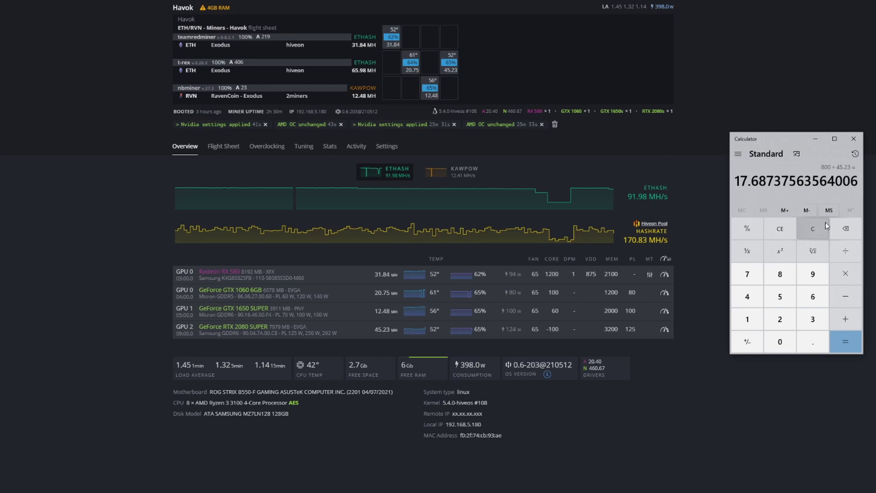
{"action": "left_click", "coordinate": [854, 138]}
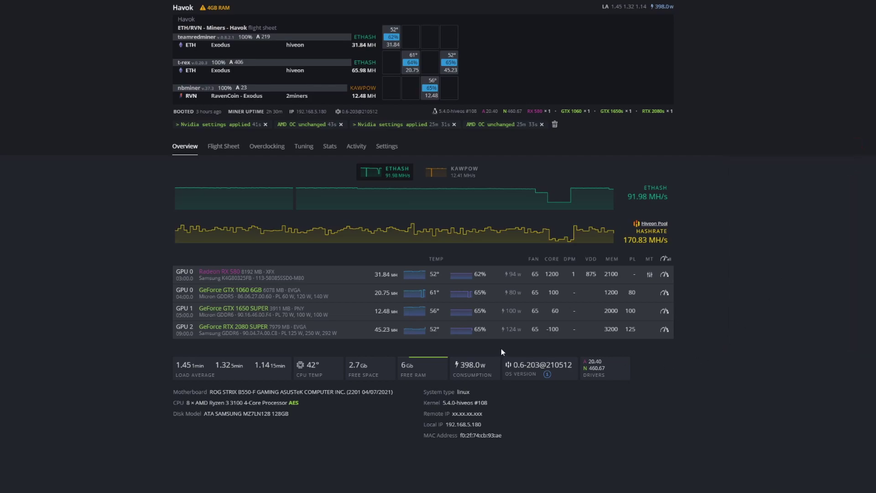
{"action": "left_click_drag", "start_coordinate": [519, 328], "coordinate": [502, 333]}
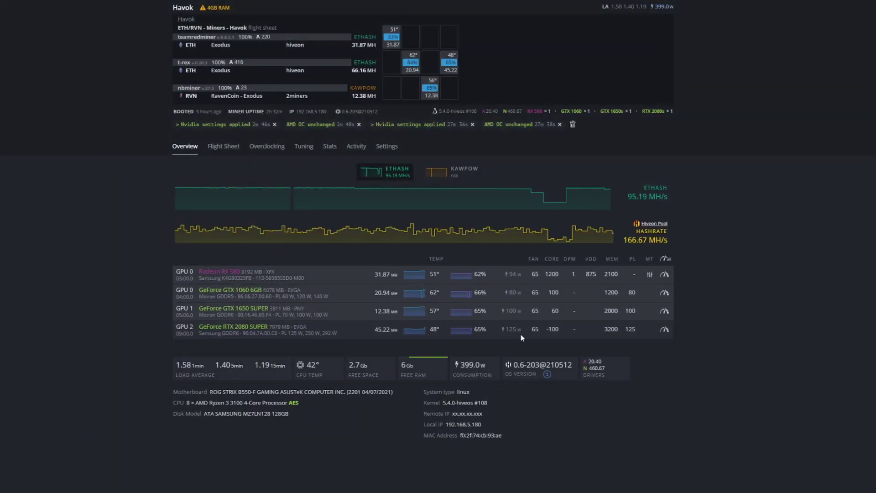
Replace the RTX 2080 SUPER's -100 core clock offset with an absolute 1100 MHz and apply it.
{"action": "left_click", "coordinate": [670, 332]}
{"action": "left_click", "coordinate": [303, 152]}
{"action": "key", "text": "ctrl+a"}
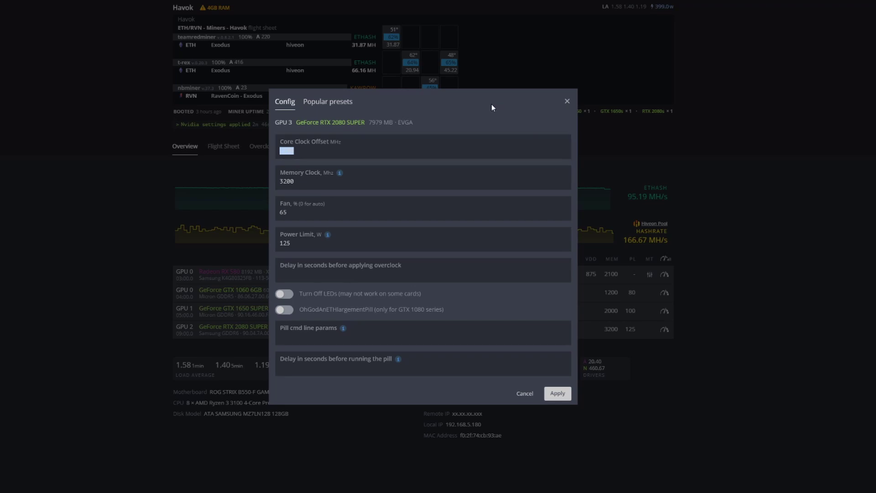
{"action": "double_click", "coordinate": [313, 152]}
{"action": "key", "text": "BackSpace"}
{"action": "key", "text": "BackSpace"}
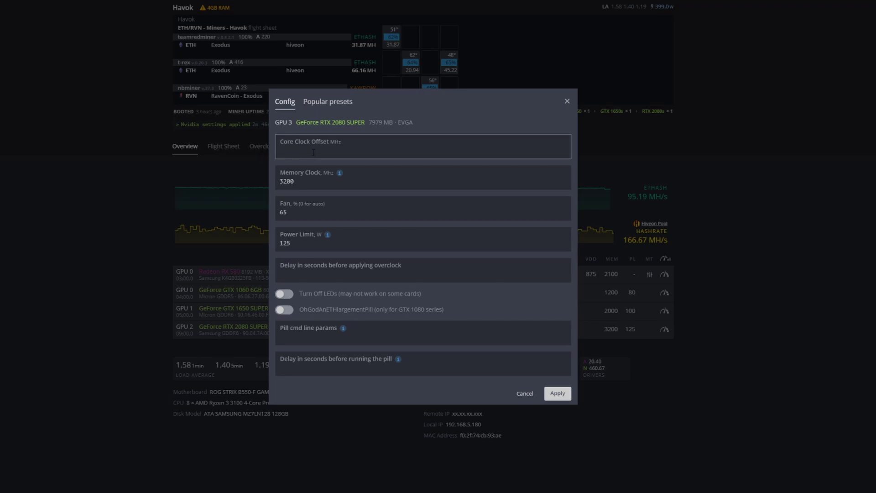
{"action": "type", "text": "1100"}
{"action": "key", "text": "BackSpace"}
{"action": "key", "text": "BackSpace"}
{"action": "type", "text": "1100"}
{"action": "key", "text": "BackSpace"}
{"action": "key", "text": "BackSpace"}
{"action": "key", "text": "BackSpace"}
{"action": "type", "text": "100"}
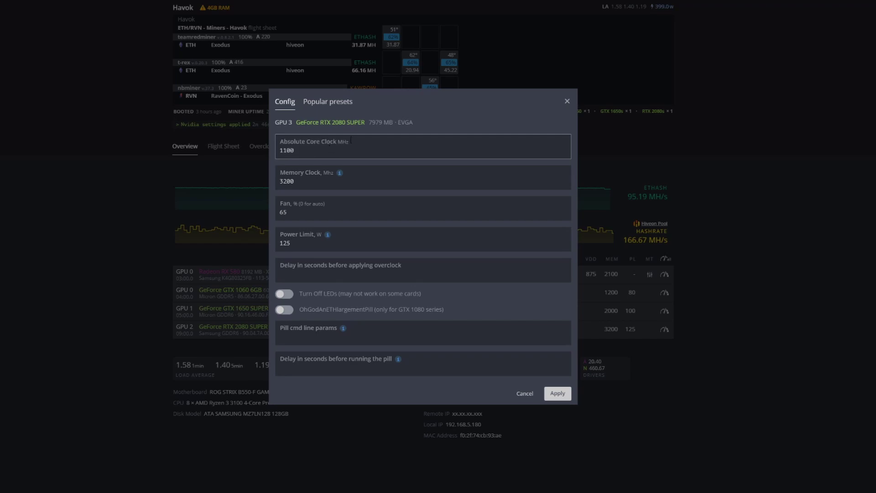
{"action": "left_click", "coordinate": [557, 393]}
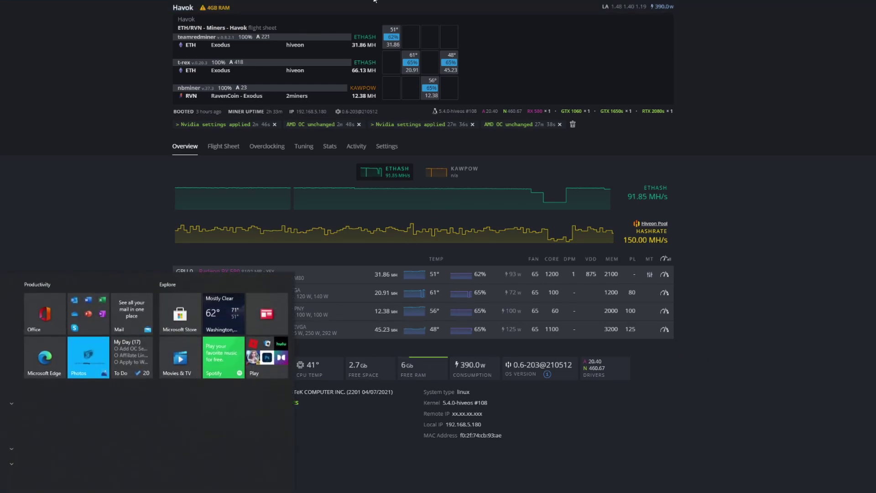
{"action": "type", "text": "notepad"}
{"action": "key", "text": "Return"}
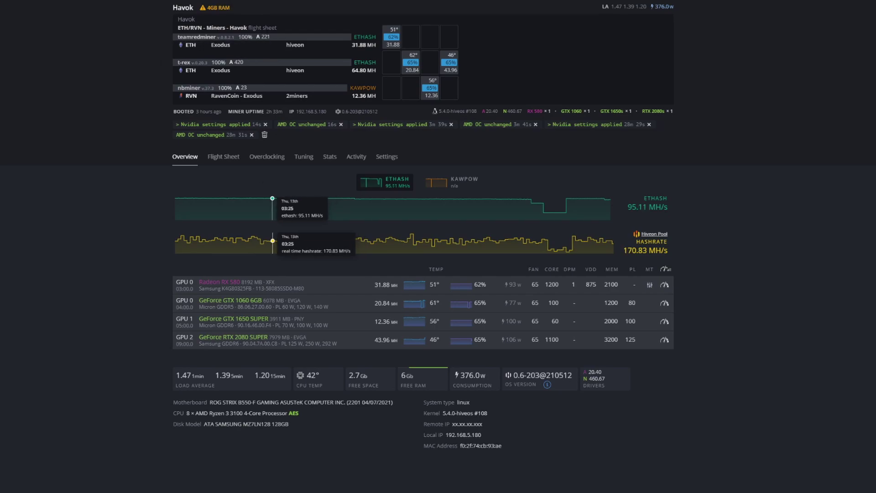
{"action": "key", "text": "super"}
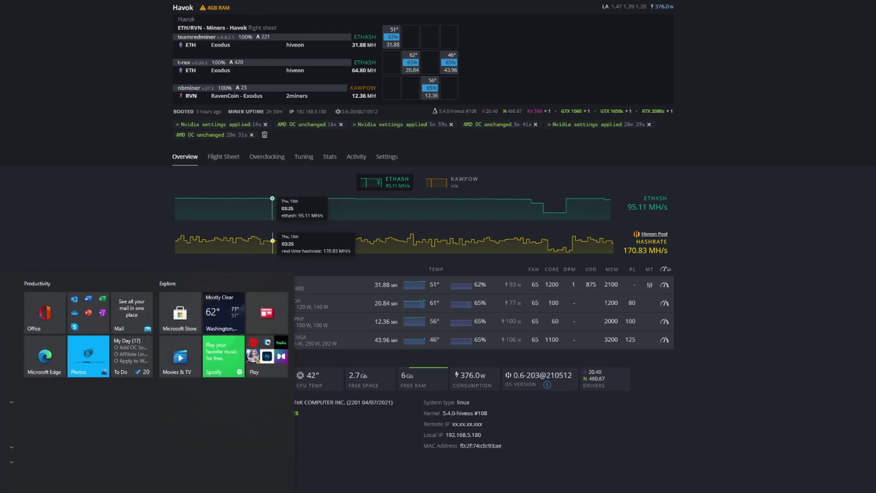
{"action": "key", "text": "super"}
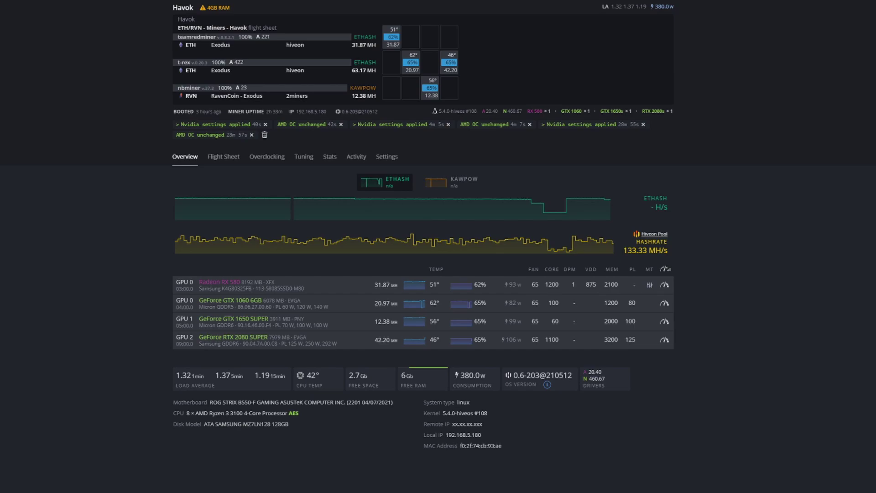
Open Calculator and compute the power saving 125 − 106 = 19 W.
{"action": "key", "text": "super"}
{"action": "type", "text": "calc"}
{"action": "key", "text": "Return"}
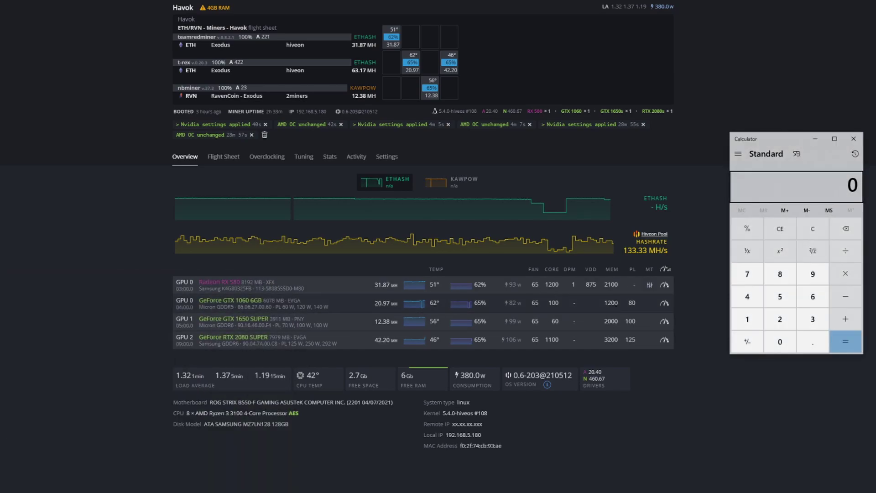
{"action": "type", "text": "125 - 106"}
{"action": "key", "text": "Return"}
Compute the hashrate drop 45.23 − 42.2 = 3.03, then close Calculator.
{"action": "left_click", "coordinate": [817, 234]}
{"action": "type", "text": "45.23 - "}
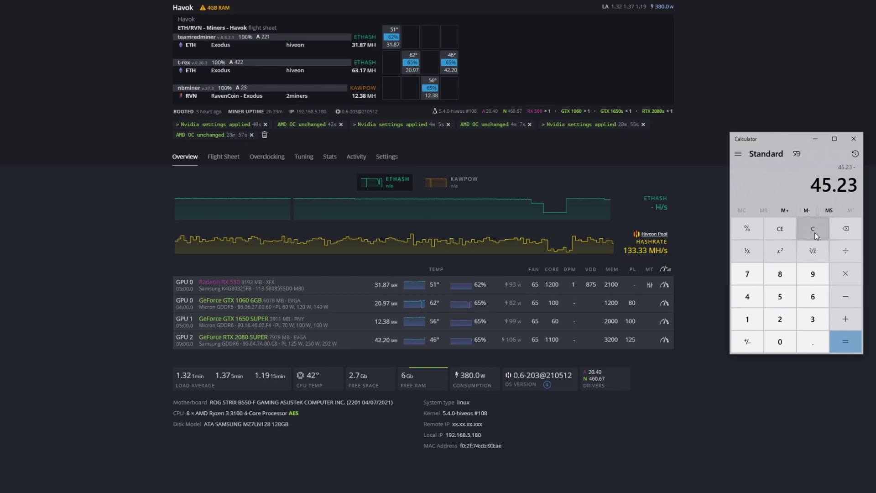
{"action": "type", "text": "42.2"}
{"action": "key", "text": "Return"}
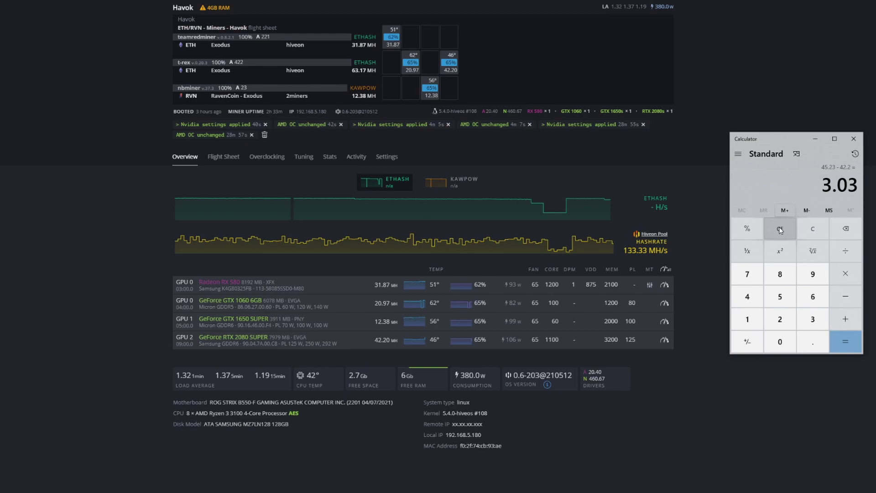
{"action": "key", "text": "alt+Tab"}
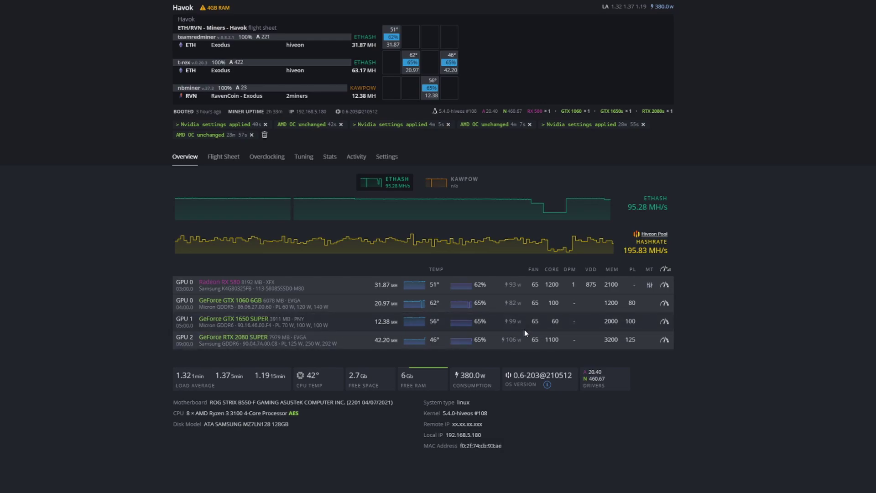
{"action": "left_click_drag", "start_coordinate": [506, 323], "coordinate": [510, 323]}
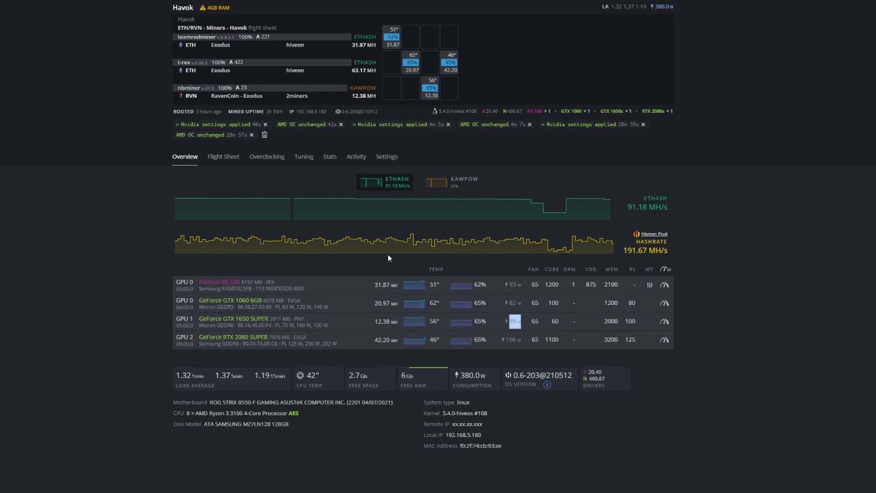
{"action": "left_click", "coordinate": [81, 240]}
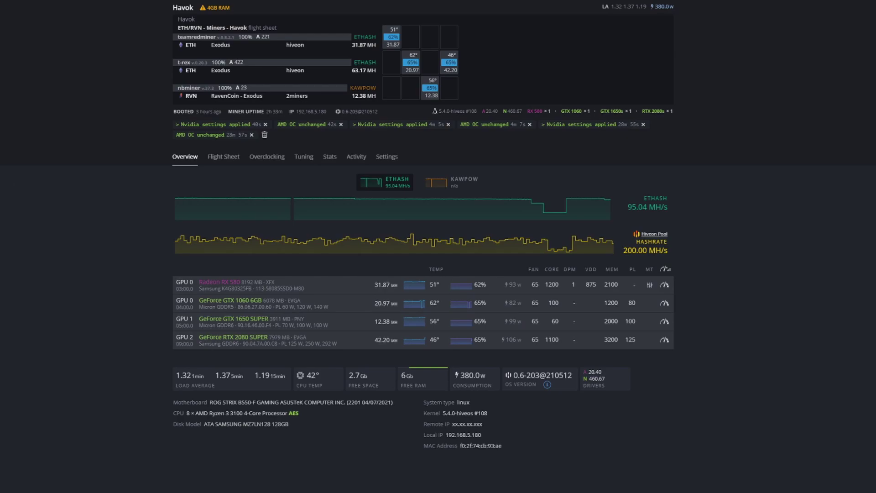